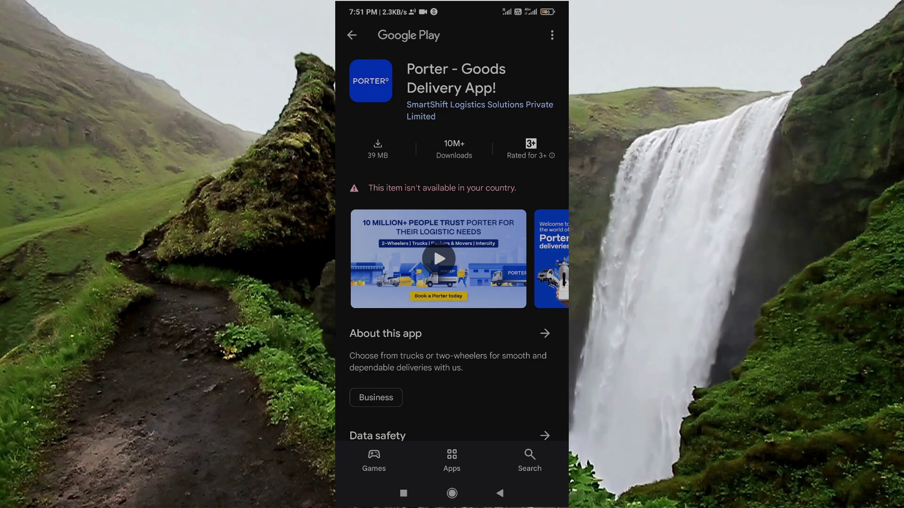
- Leave the unavailable Porter delivery app page for the Apps home feed
{"action": "left_click", "coordinate": [452, 458]}
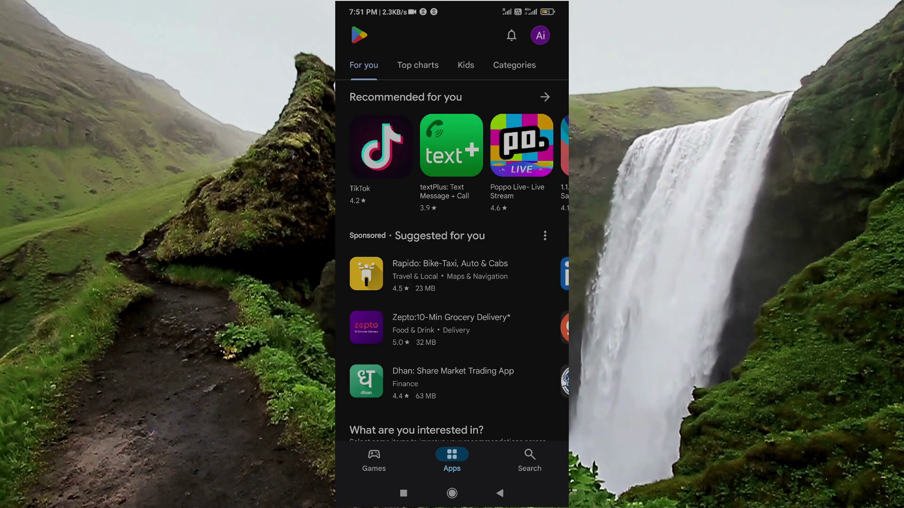
- Open Account and device preferences via the profile menu, Settings and General
{"action": "left_click", "coordinate": [540, 36]}
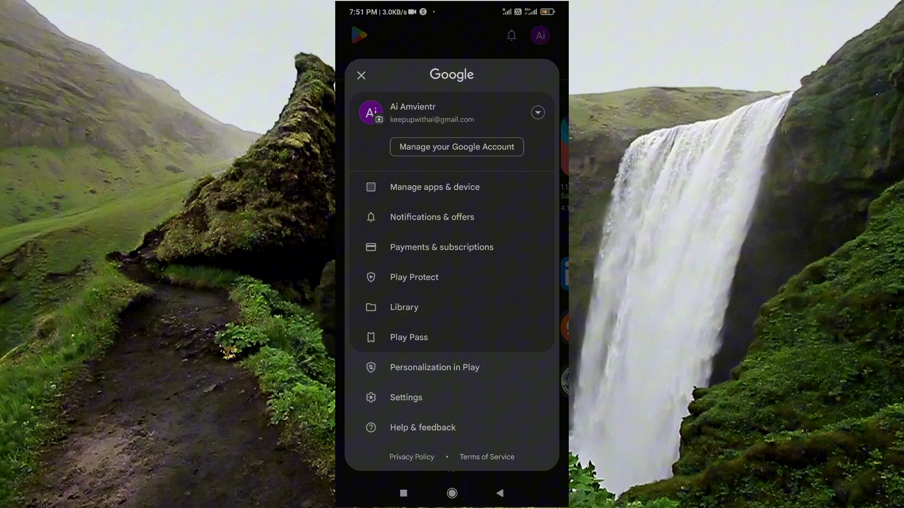
{"action": "left_click", "coordinate": [407, 398]}
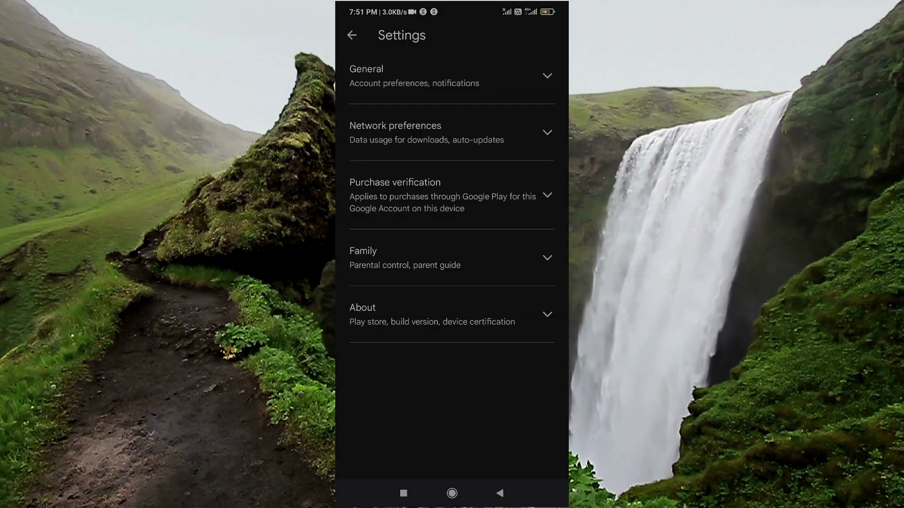
{"action": "left_click", "coordinate": [452, 76]}
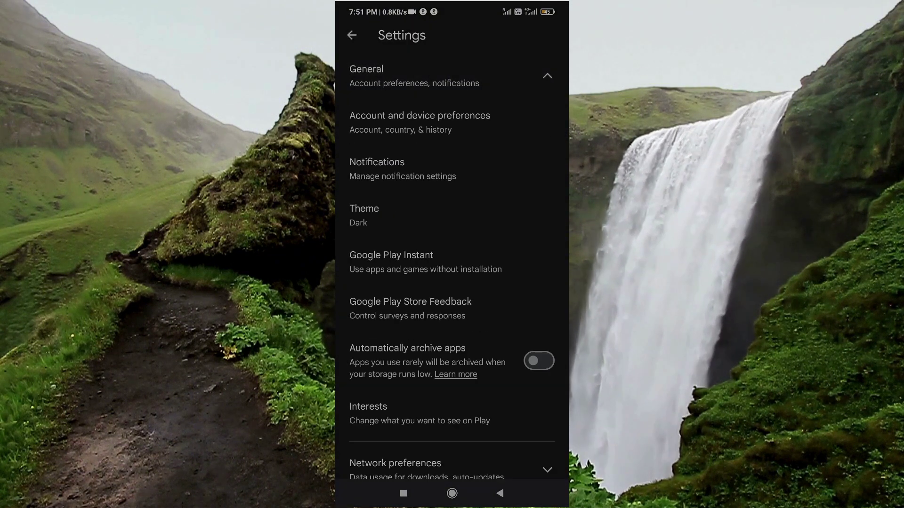
{"action": "left_click", "coordinate": [452, 127]}
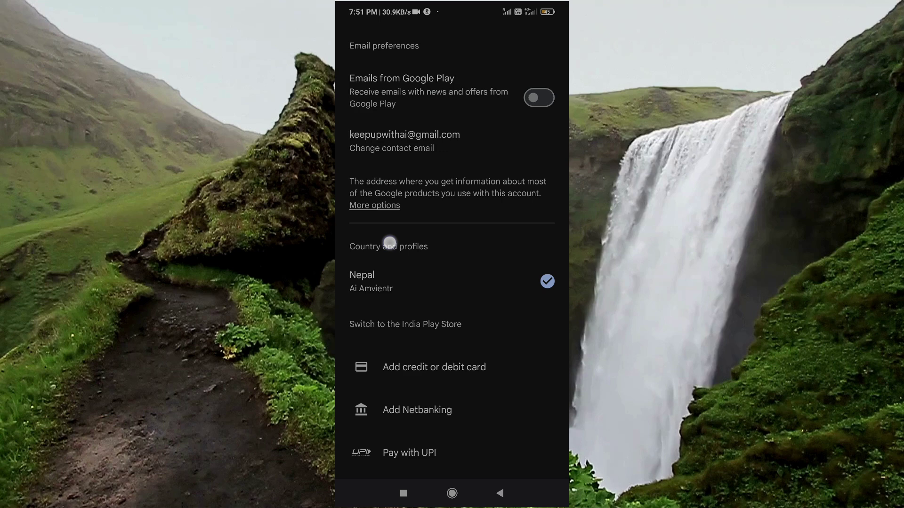
{"action": "left_click_drag", "start_coordinate": [389, 242], "coordinate": [363, 177]}
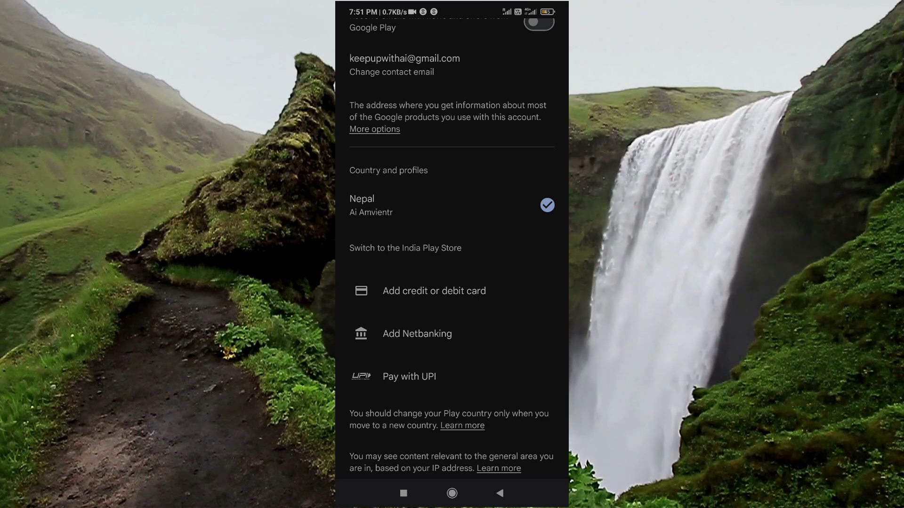
{"action": "left_click_drag", "start_coordinate": [527, 363], "coordinate": [534, 323]}
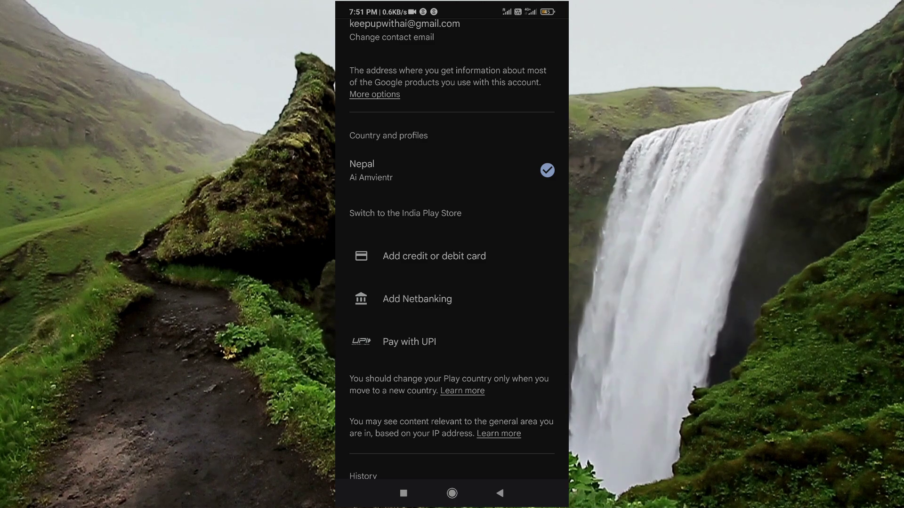
- Choose 'Switch to the India Play Store' to bring up the country-change confirmation
{"action": "left_click", "coordinate": [418, 342]}
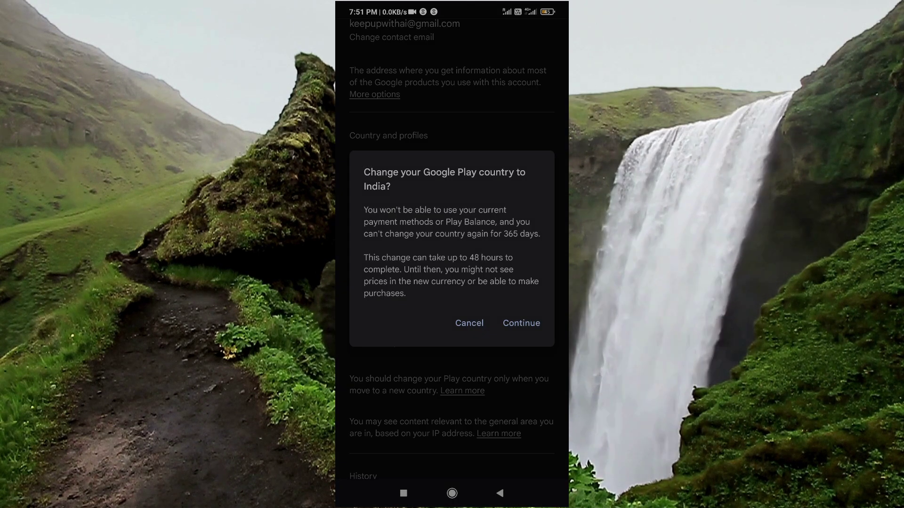